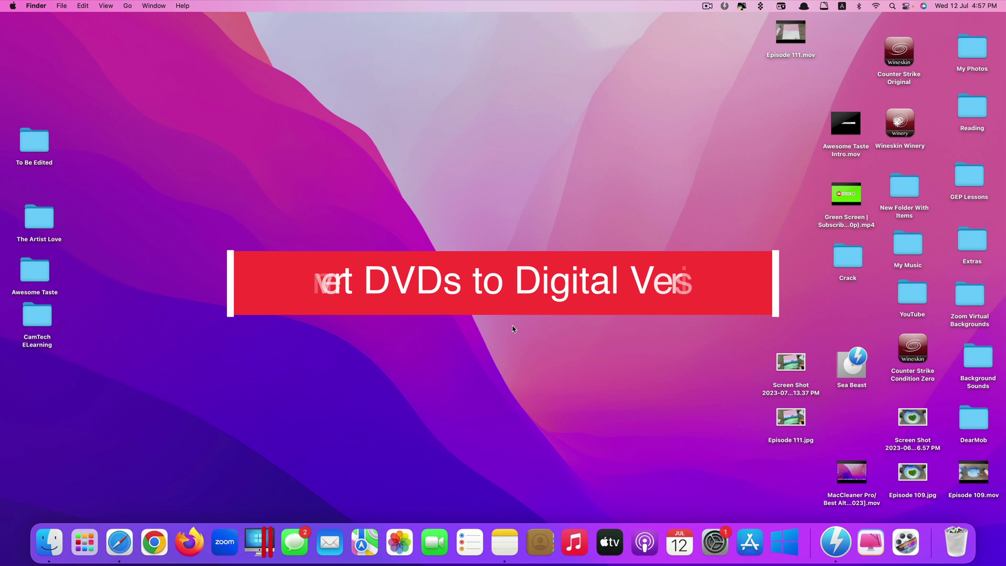
Launch VideoProc Converter by searching 'video' in the app launcher.
key("F4")
type("video")
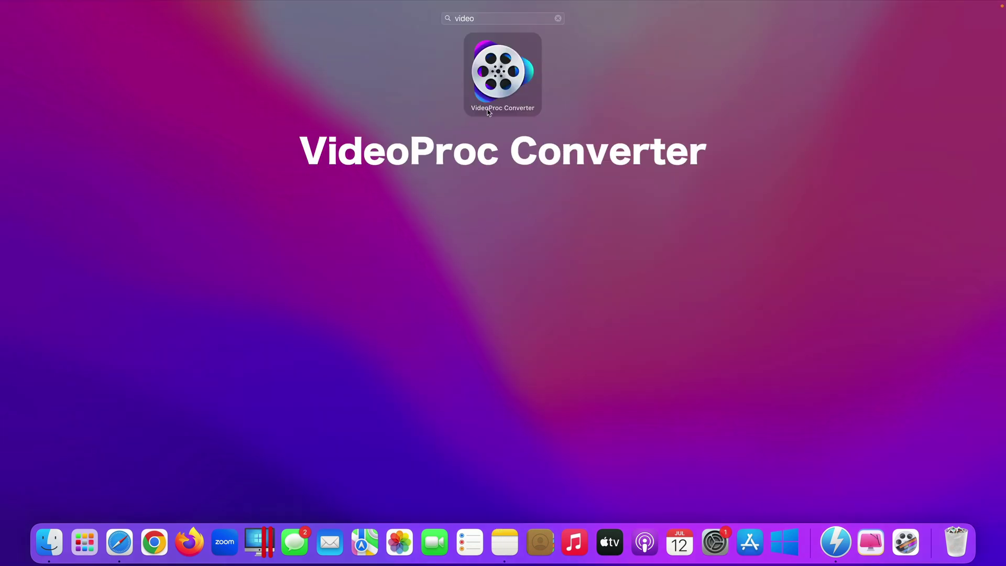
left_click(499, 75)
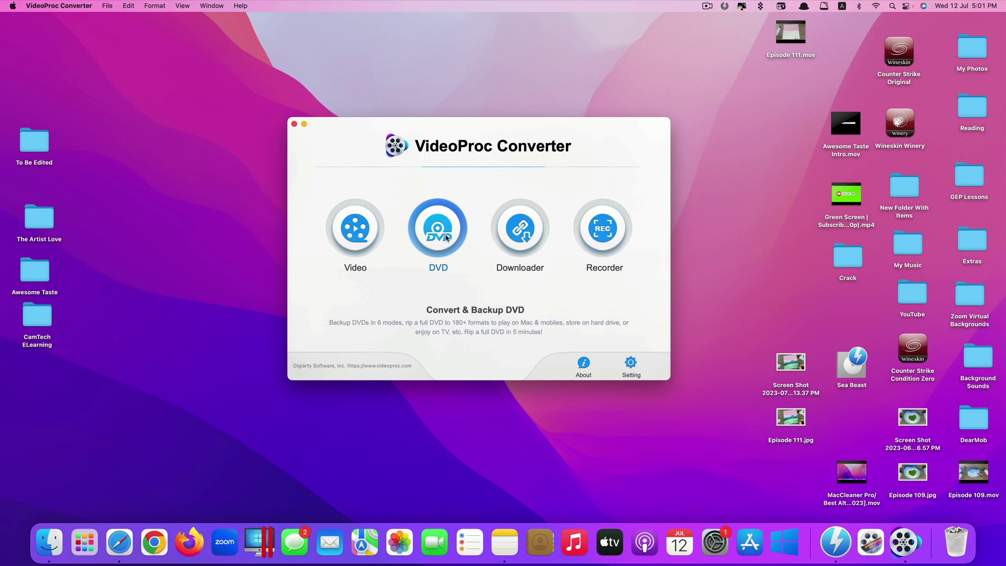
Load the Sea Beast disc as a DVD source and bring up the Target Format profiles.
left_click(445, 230)
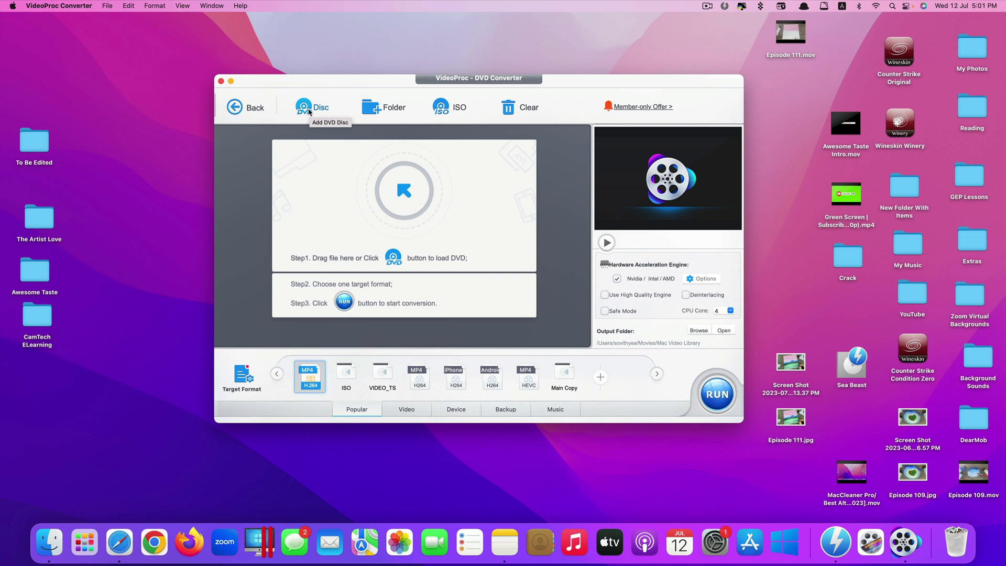
left_click(309, 111)
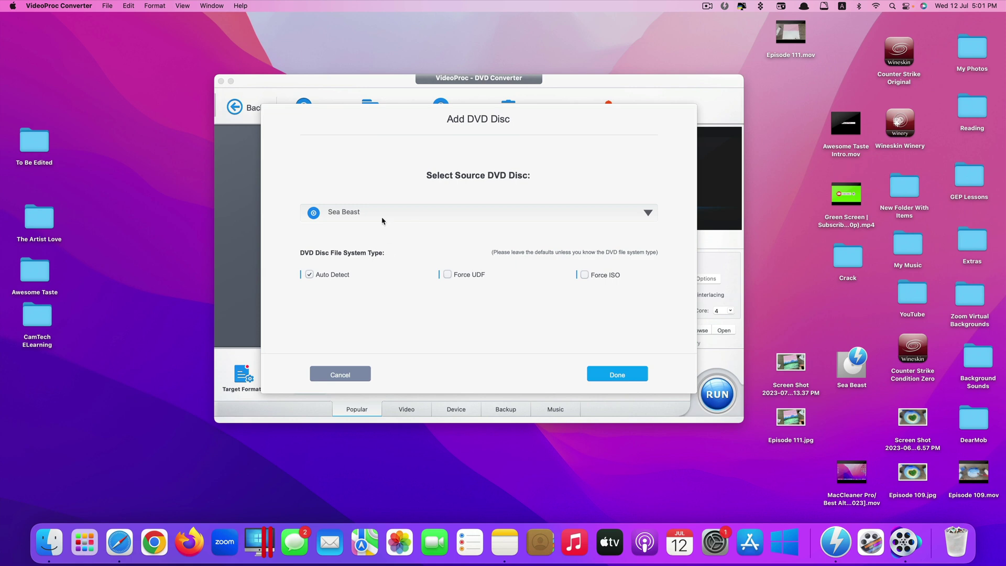
left_click(404, 213)
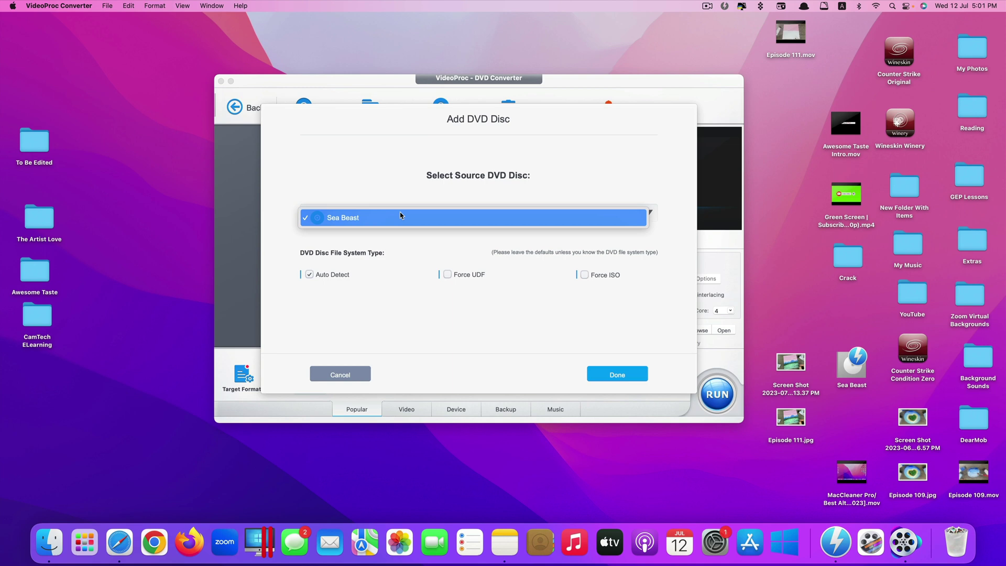
left_click(406, 216)
left_click(611, 373)
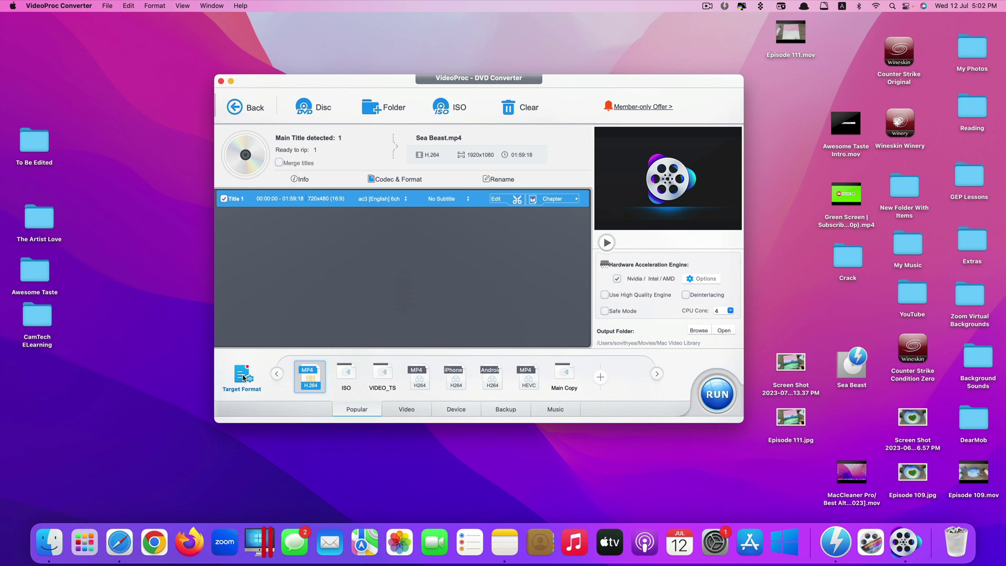
left_click(244, 378)
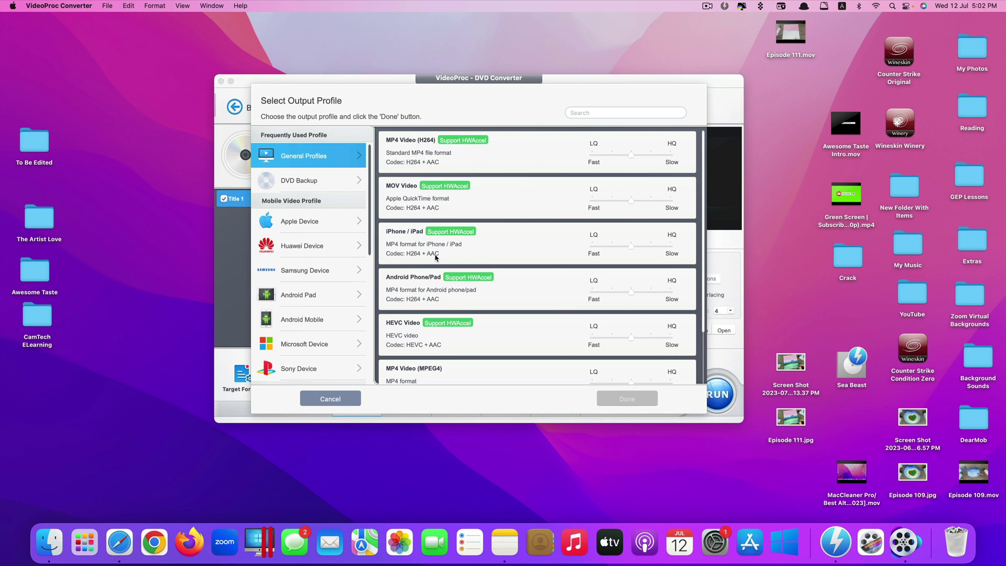
Browse the DVD Backup and Apple Device profile categories, then return to the main categories.
scroll(432, 273, "down", 1)
scroll(437, 329, "down", 1)
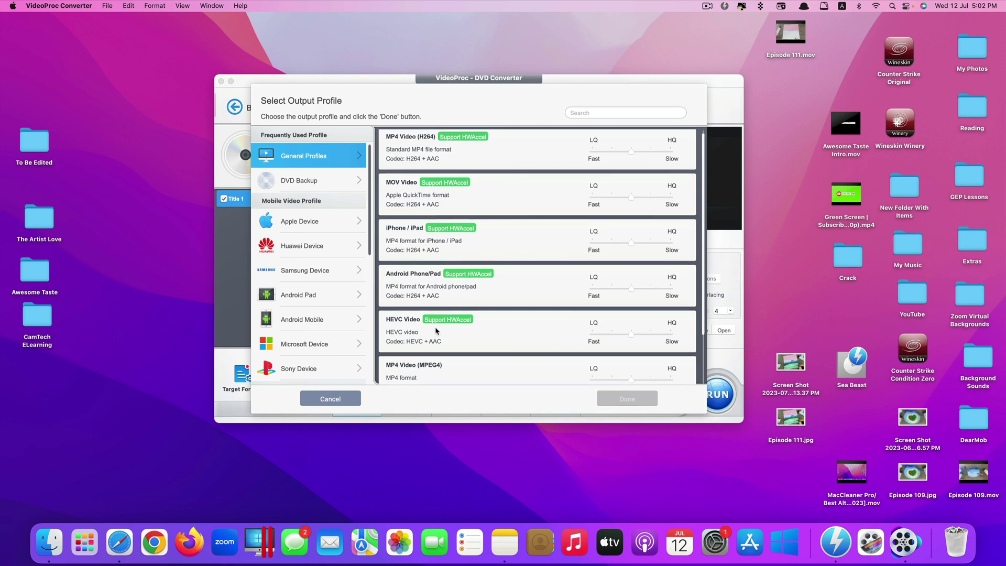
scroll(443, 325, "down", 3)
scroll(447, 327, "up", 4)
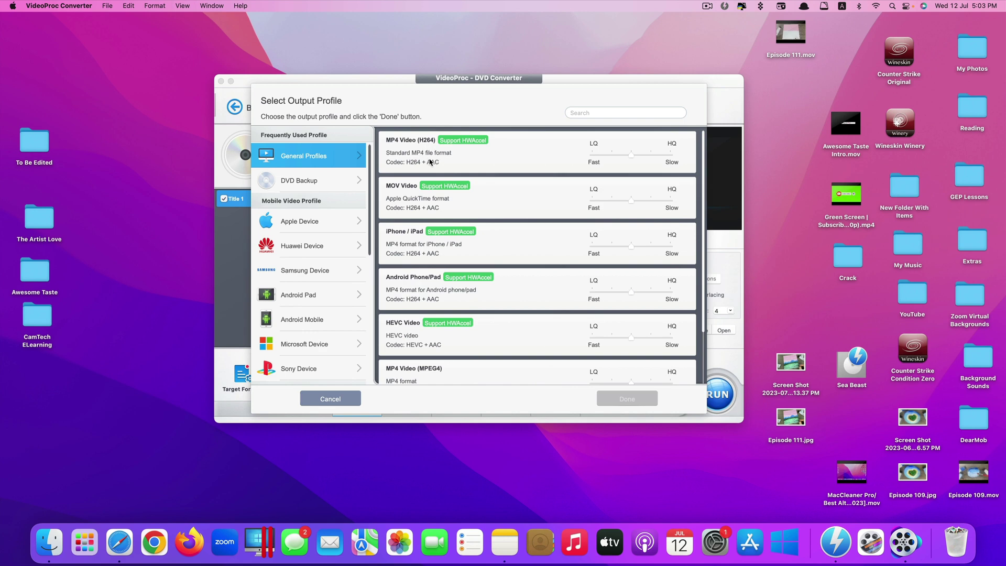
scroll(458, 367, "down", 2)
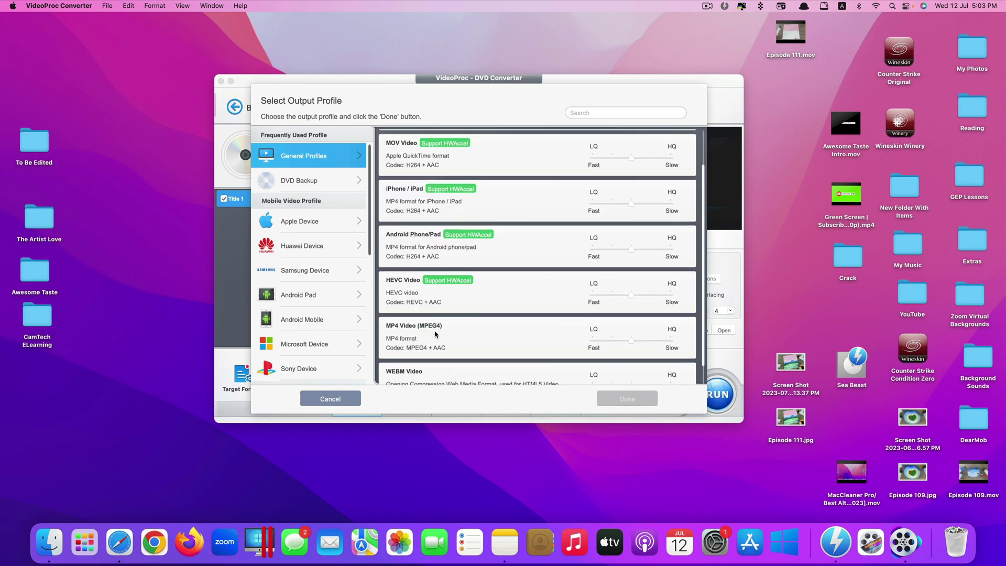
scroll(438, 341, "down", 1)
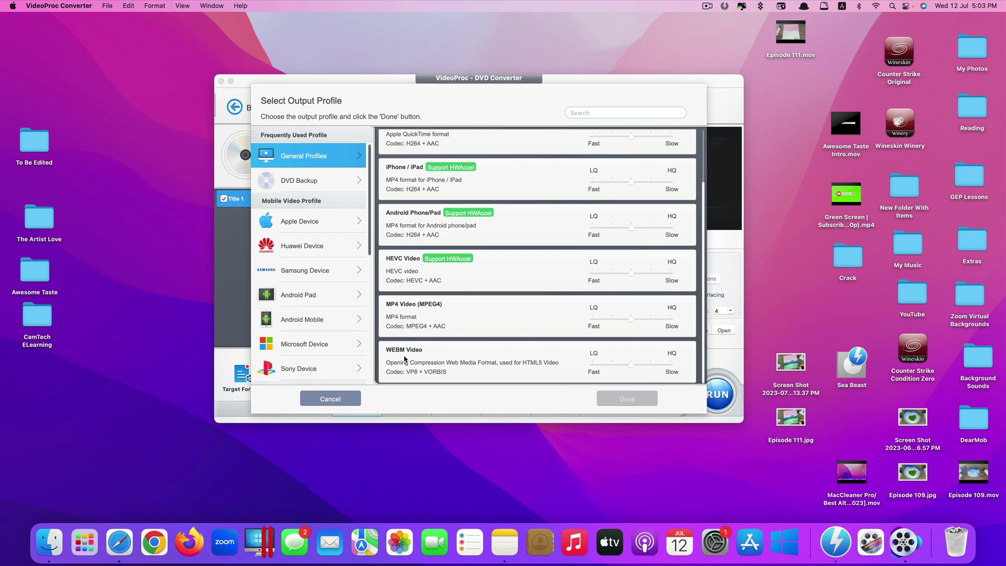
left_click(342, 182)
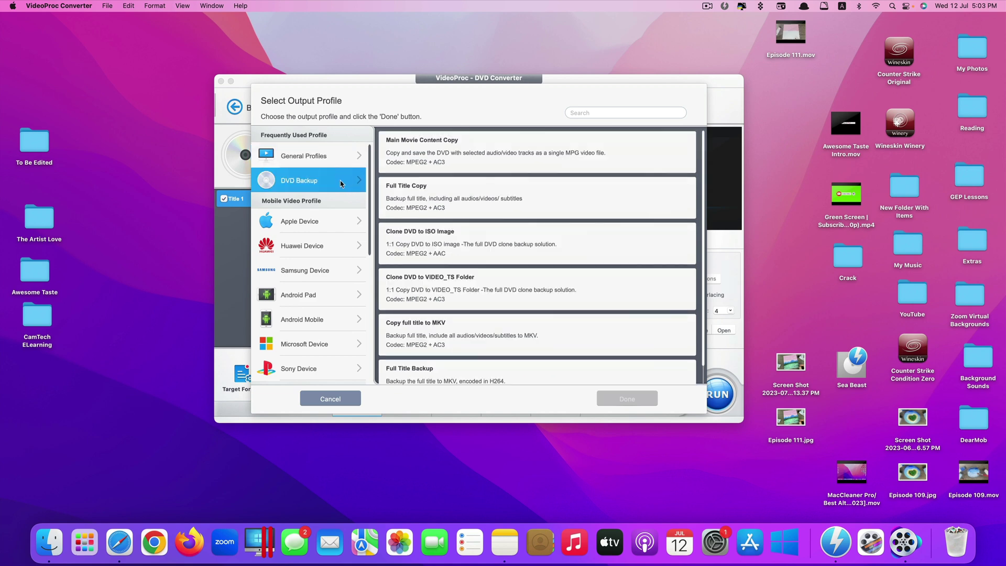
left_click(341, 222)
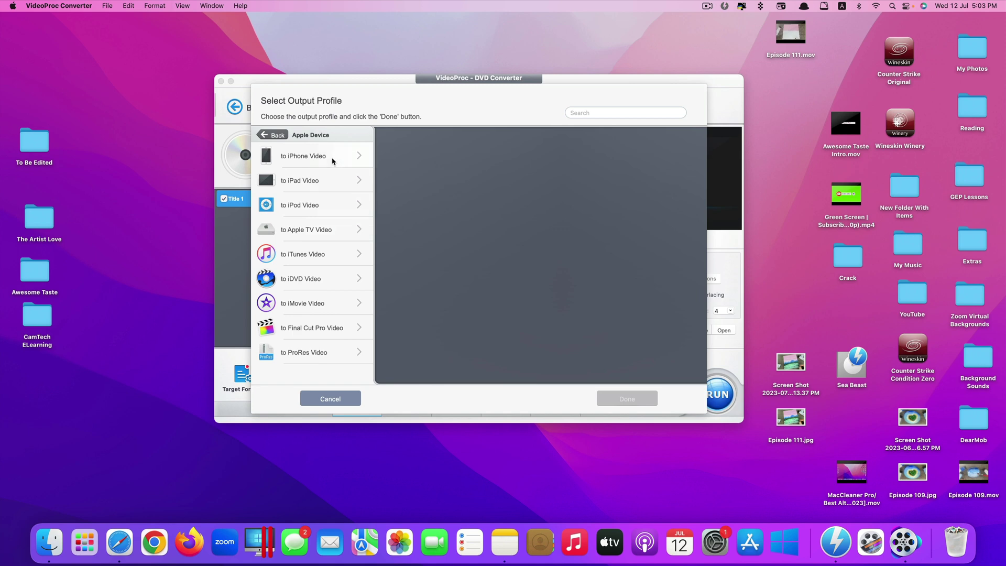
left_click(273, 135)
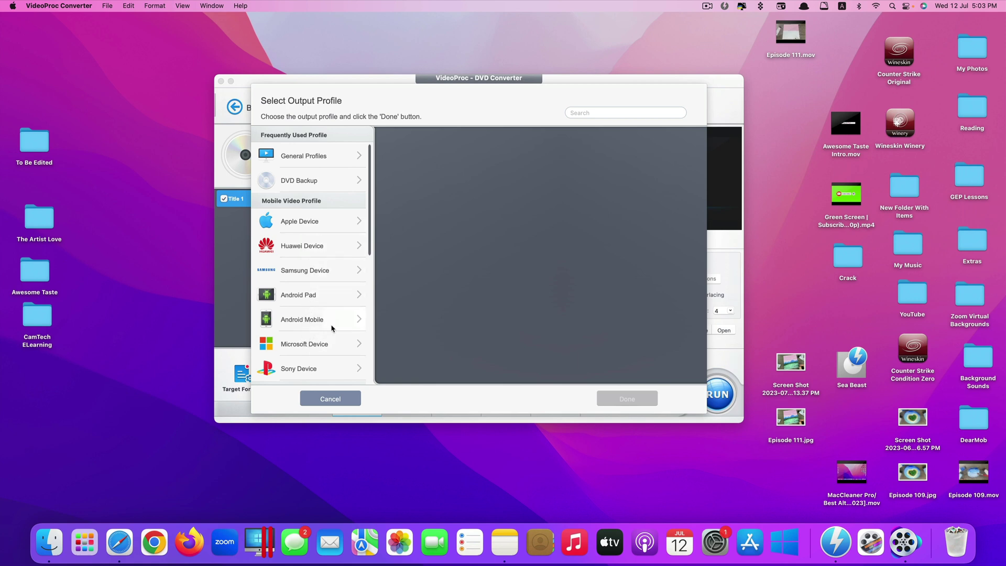
Pick MP4 Video (H264) from General Profiles.
scroll(326, 309, "down", 1)
scroll(324, 330, "down", 5)
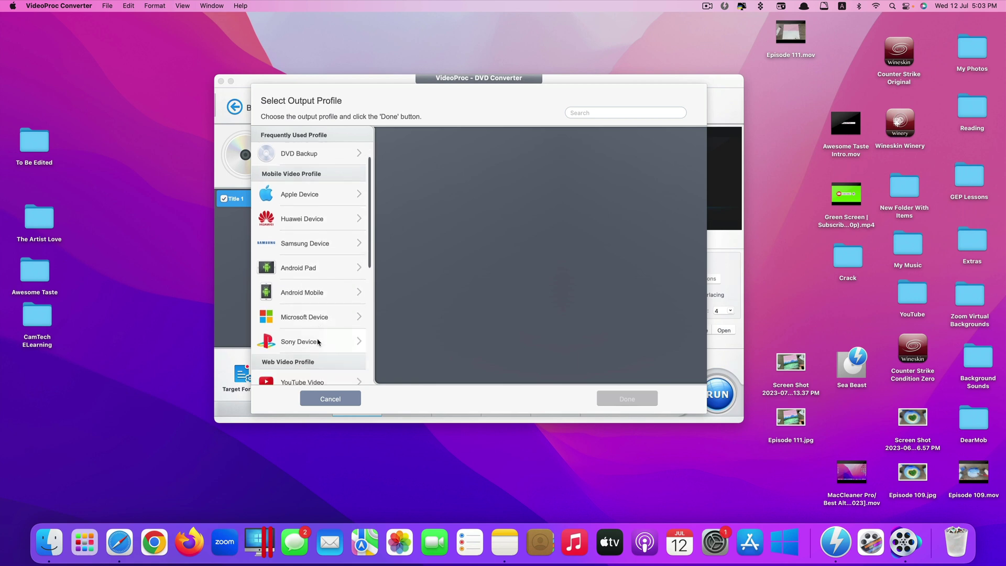
scroll(289, 263, "down", 1)
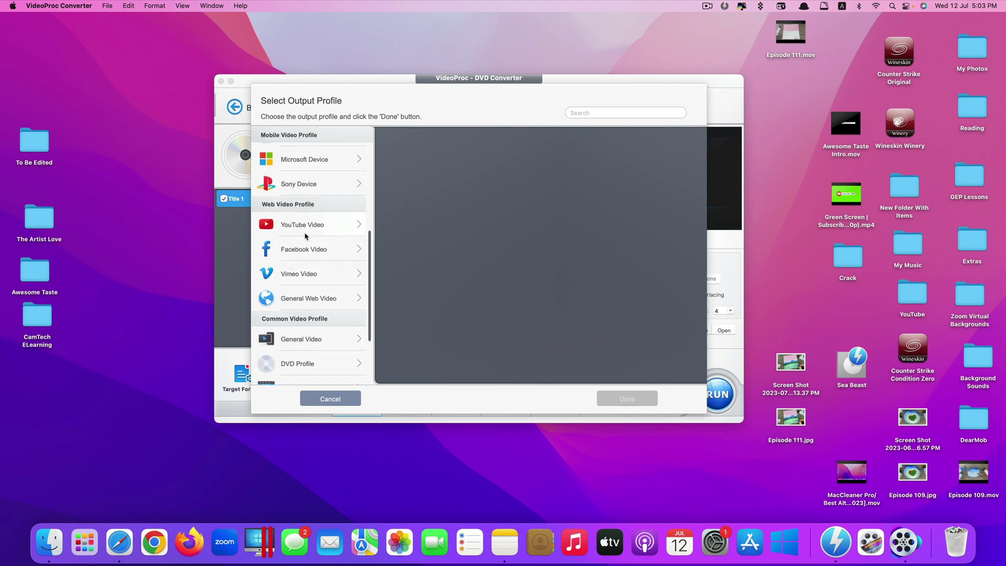
scroll(309, 299, "up", 6)
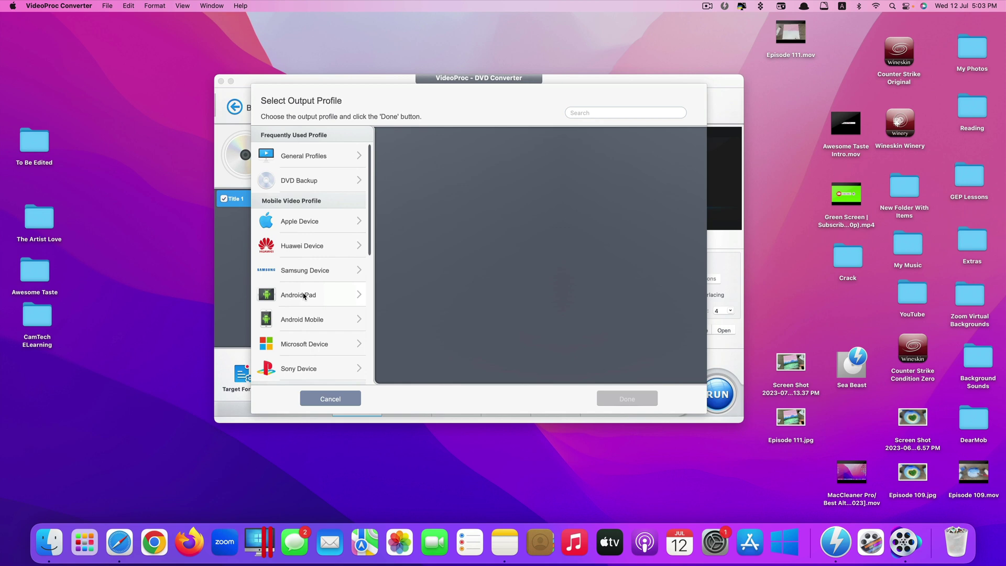
left_click(323, 156)
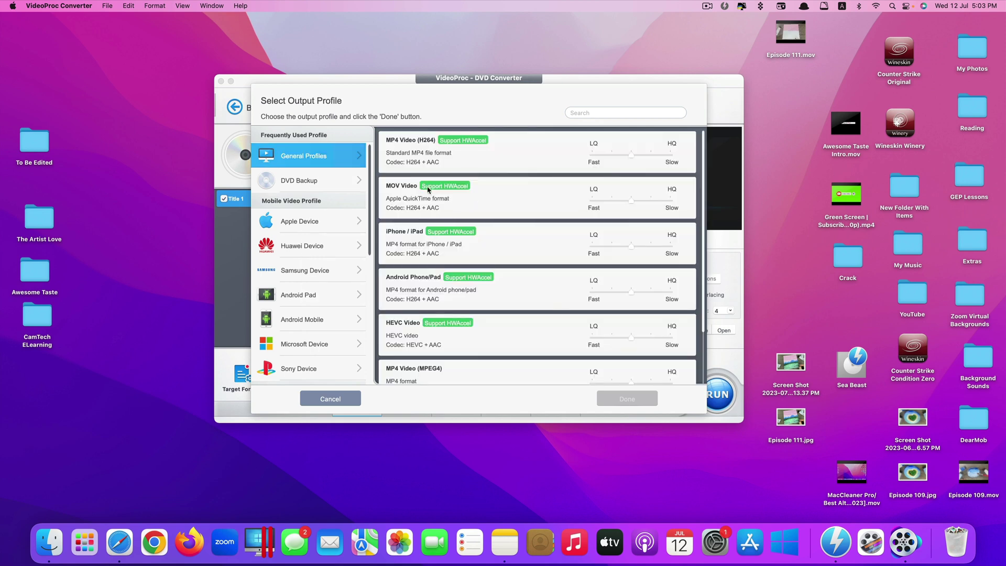
left_click(454, 173)
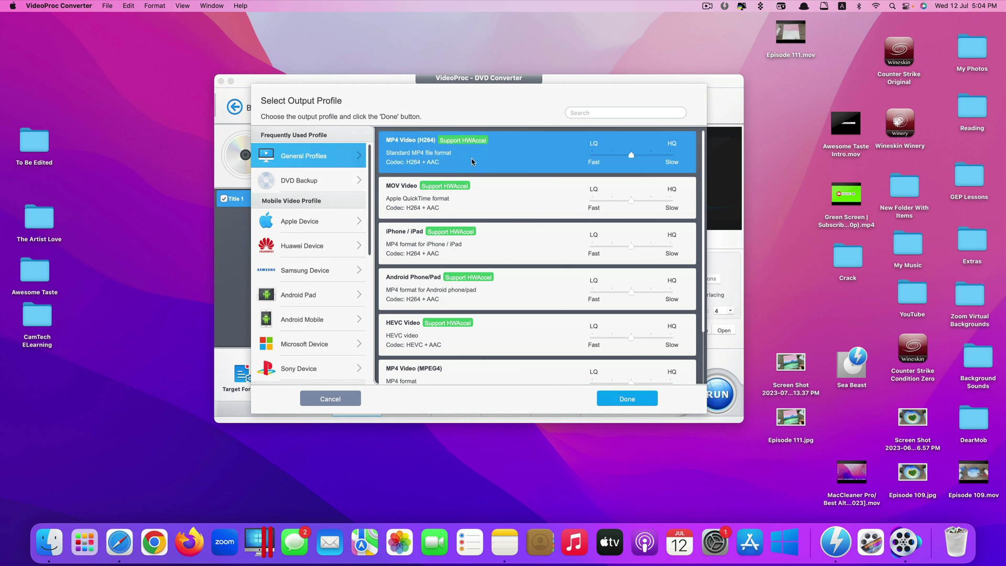
Confirm MP4 H264 output and set its frame rate to 30 fps.
left_click(614, 401)
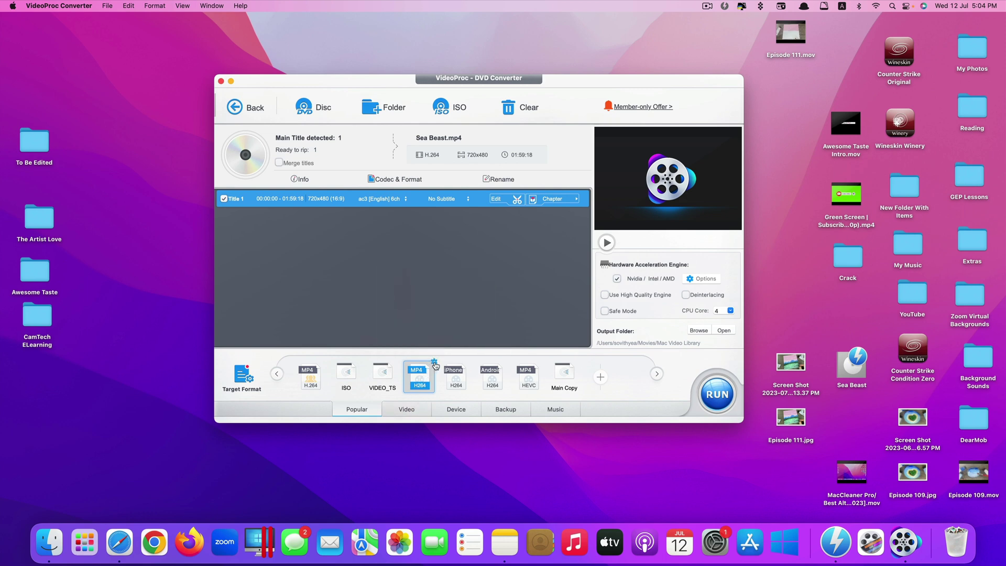
mouse_move(435, 365)
left_click(435, 365)
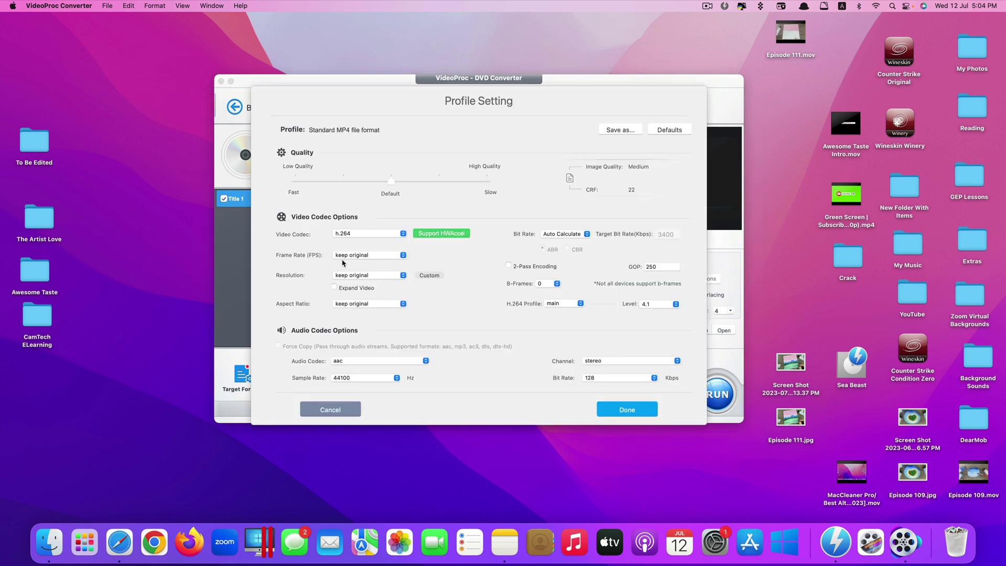
left_click(378, 257)
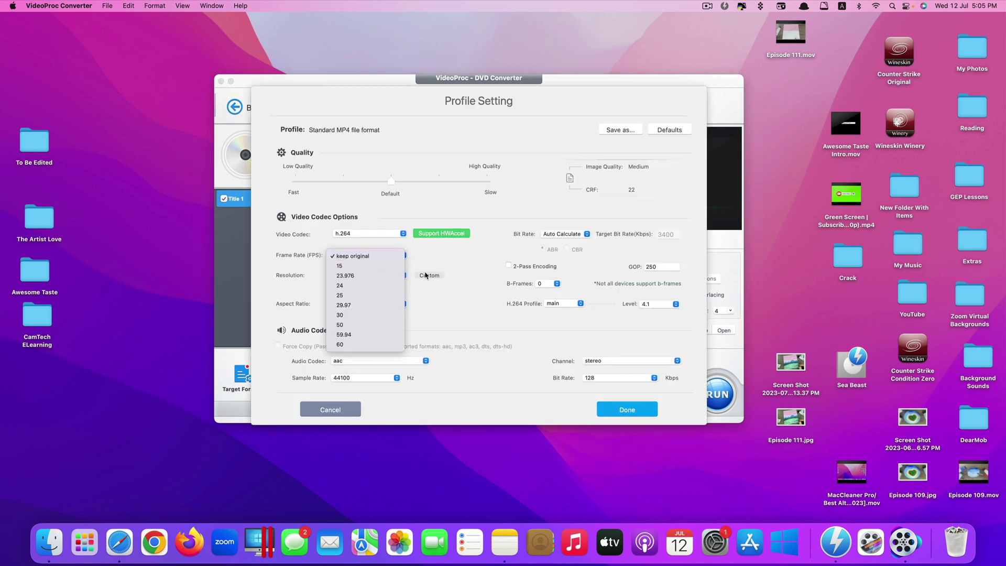
left_click(386, 315)
Set resolution to 1920x1080, keep bit rate on Auto Calculate, and apply the profile.
left_click(392, 277)
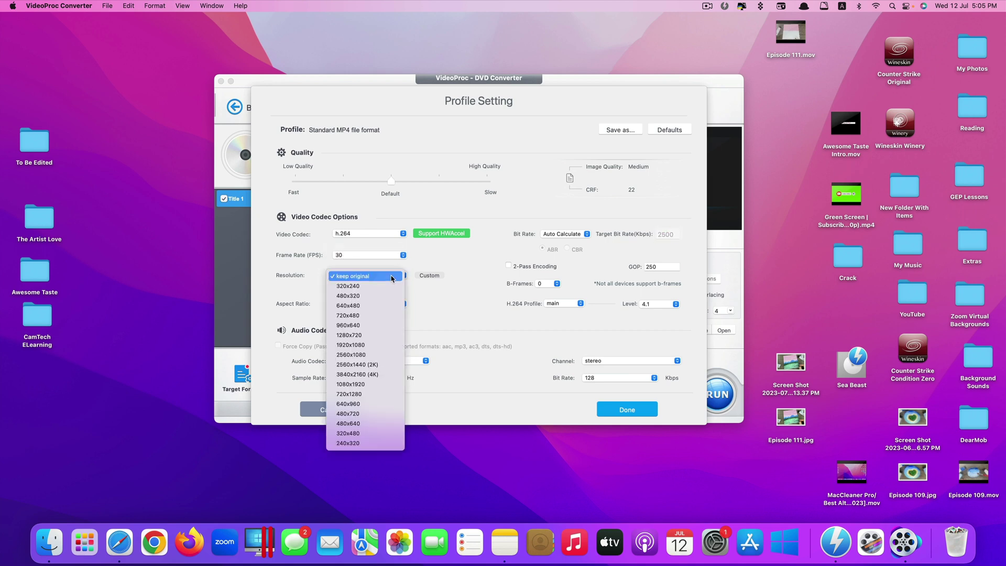
left_click(372, 347)
left_click(378, 276)
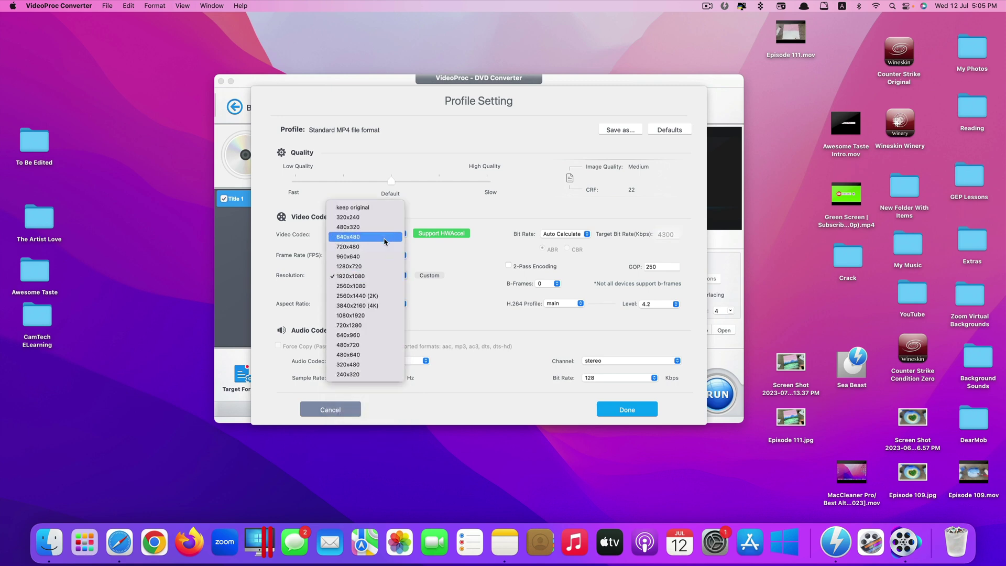
left_click(379, 208)
left_click(370, 275)
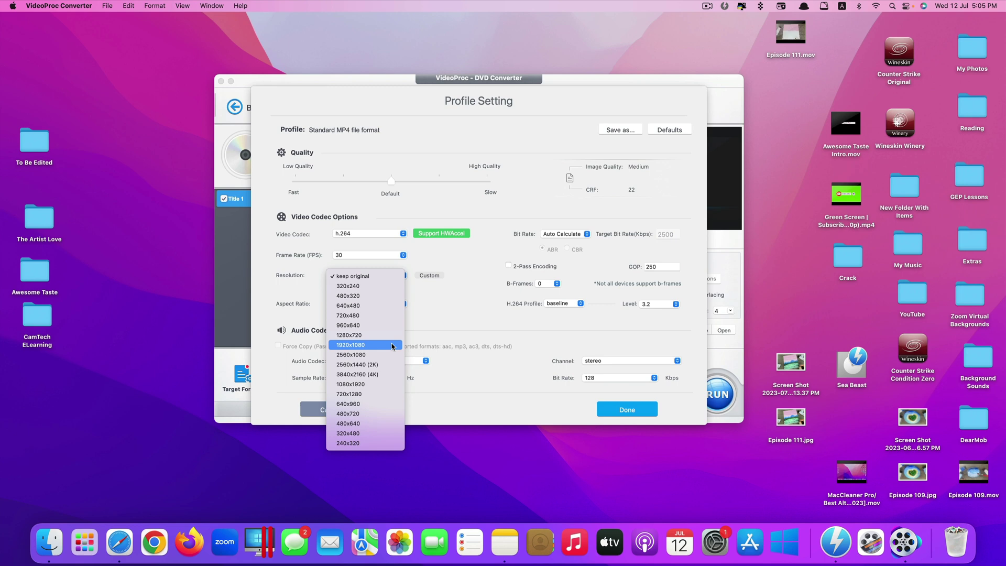
left_click(372, 345)
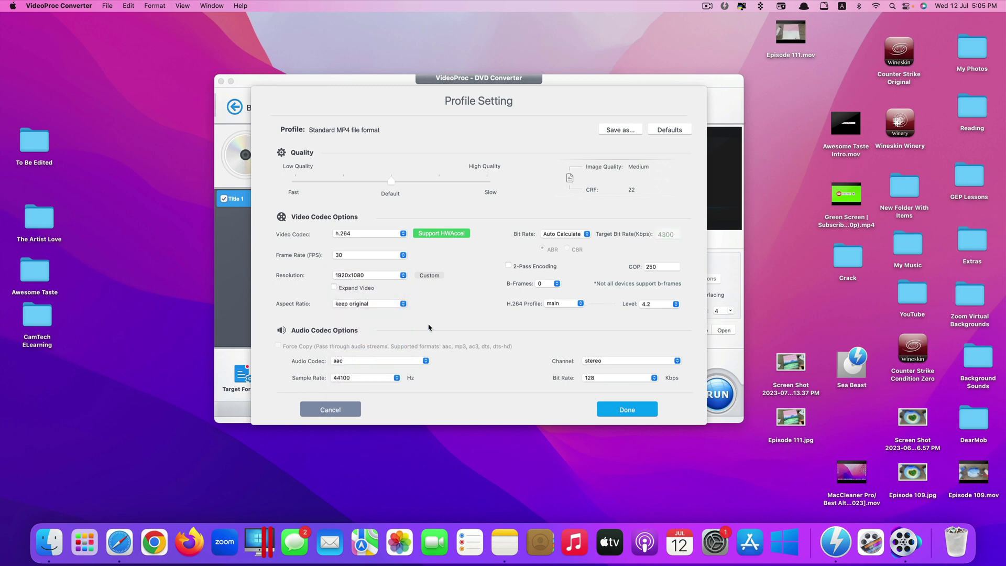
left_click(585, 236)
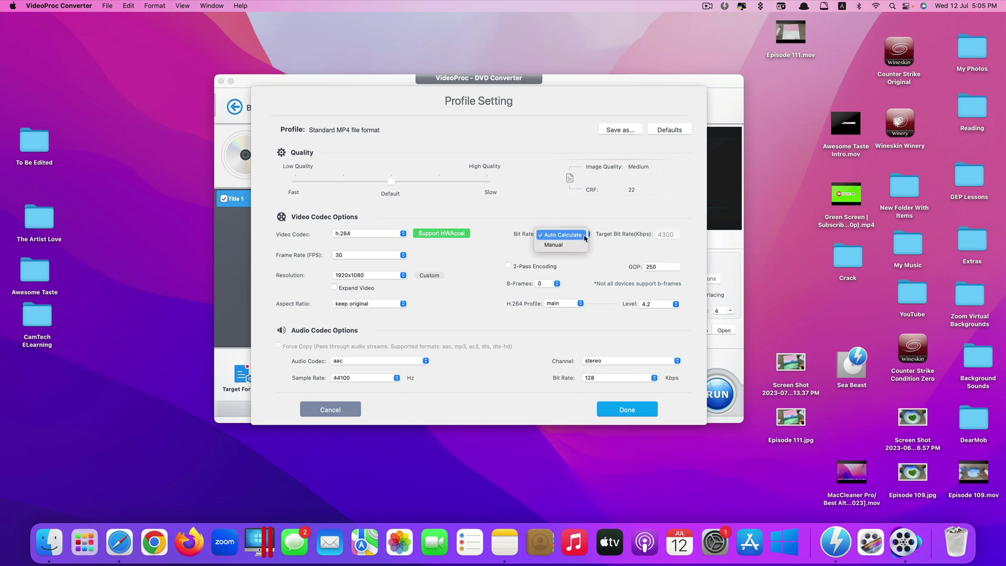
left_click(585, 236)
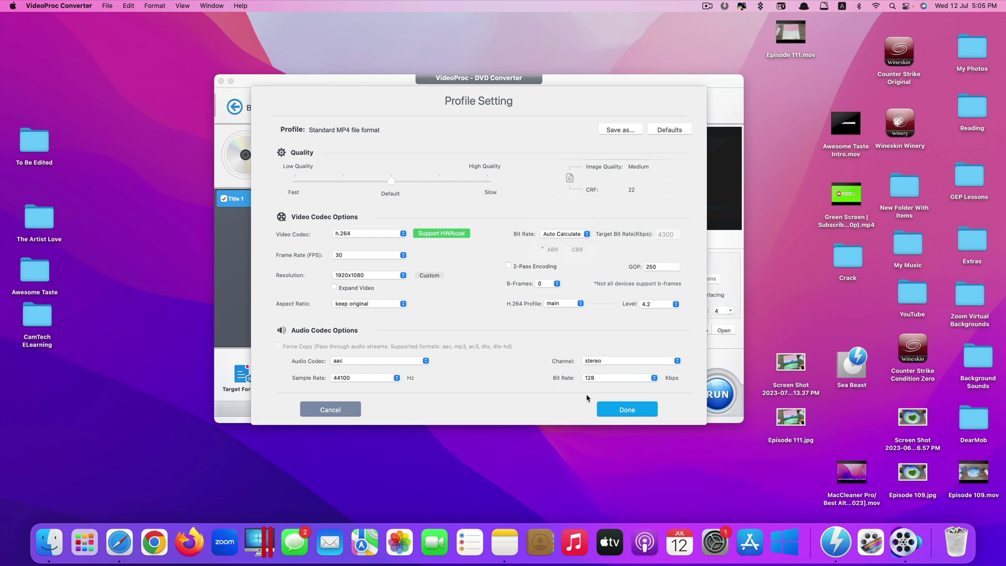
left_click(625, 411)
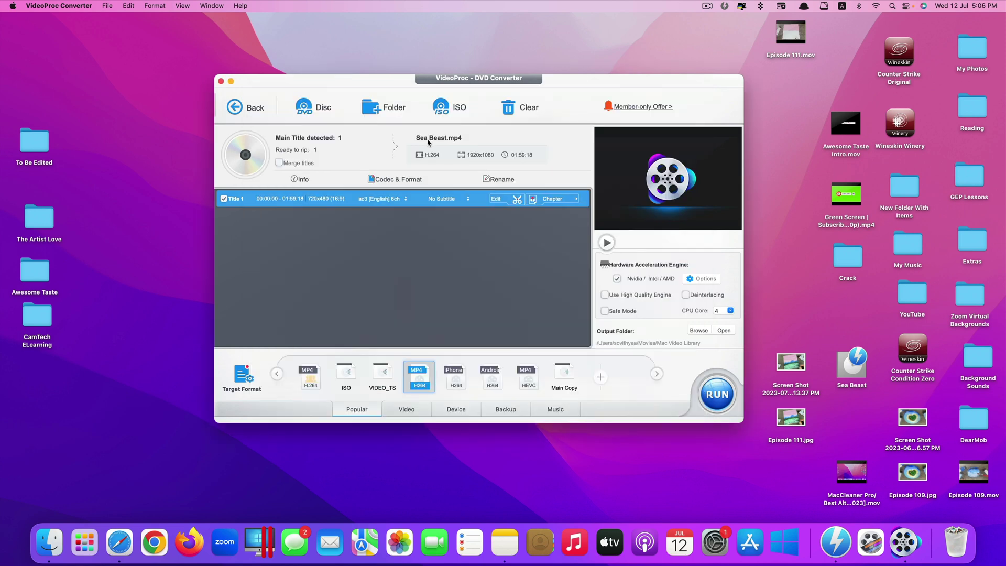
Replace the output name 'Sea Beast' with 'My Favorite 101'.
left_click(498, 180)
left_click_drag(517, 164, 487, 164)
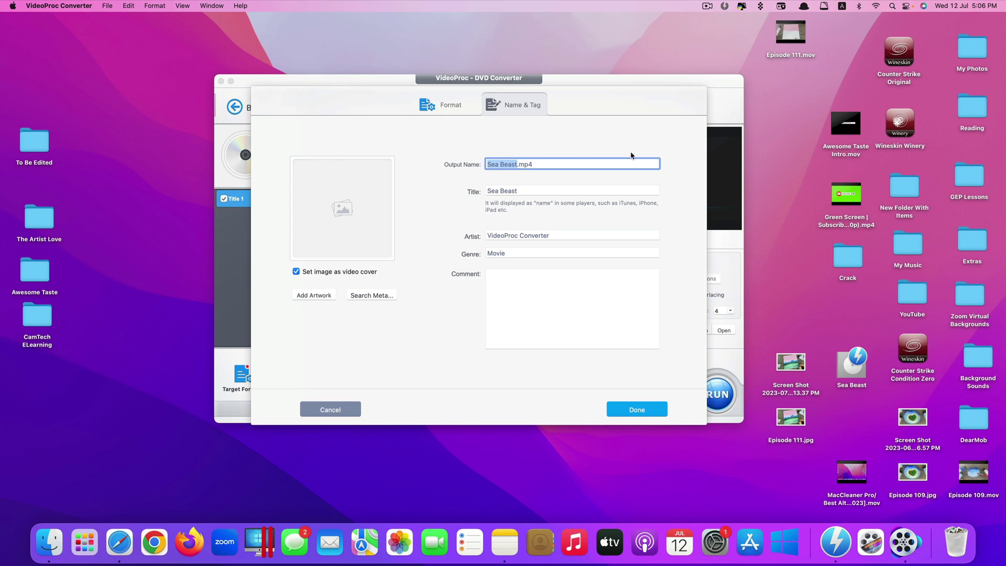
type("My Favorite 101")
left_click(644, 411)
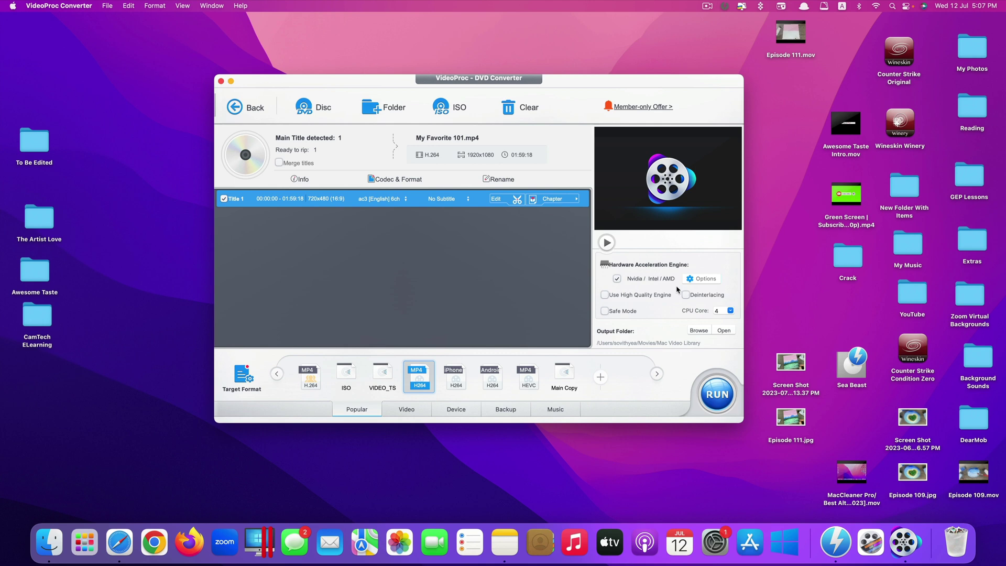
Keep the CPU Core setting at 4 and run the conversion.
left_click(731, 311)
left_click(731, 306)
left_click(730, 311)
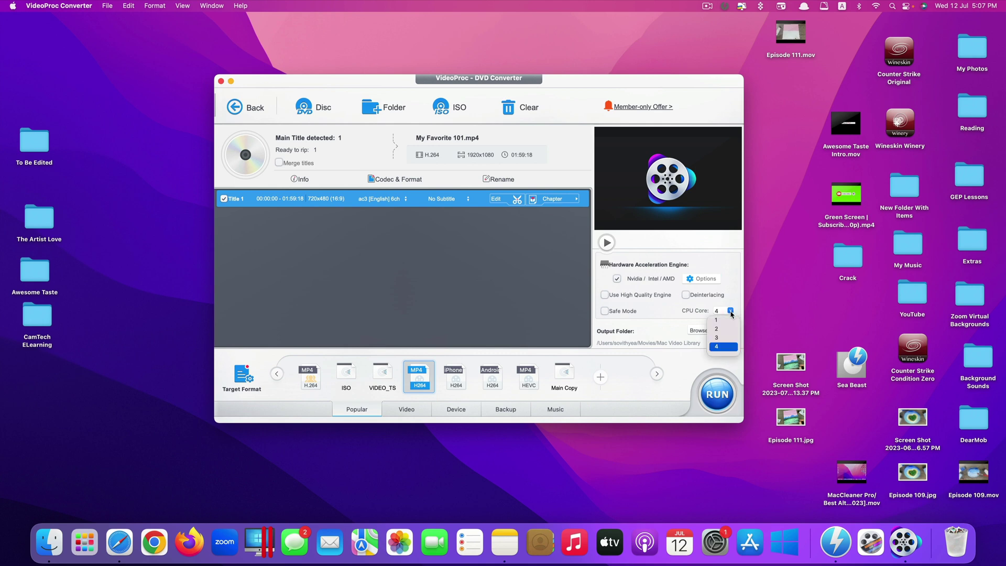
left_click(700, 317)
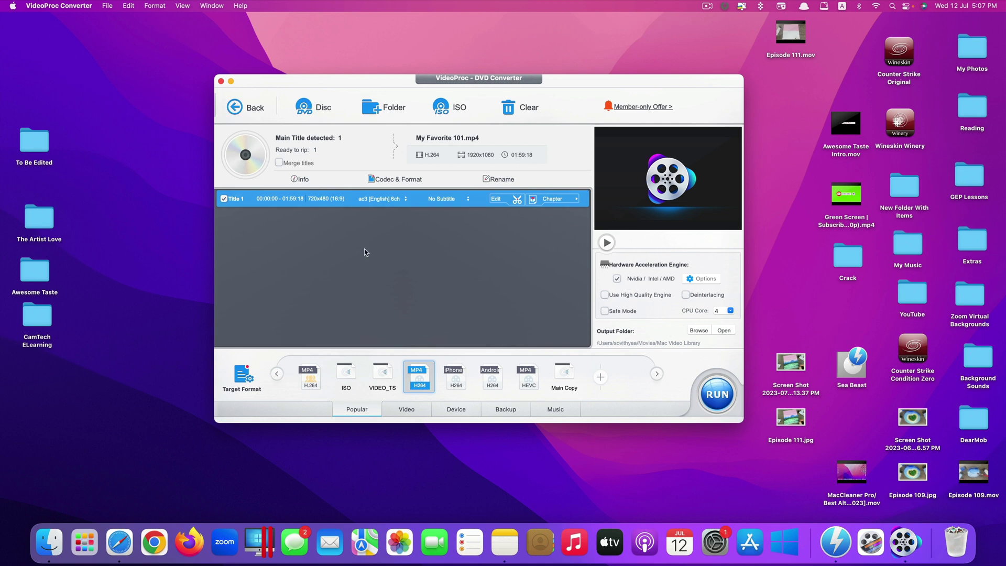
left_click(719, 392)
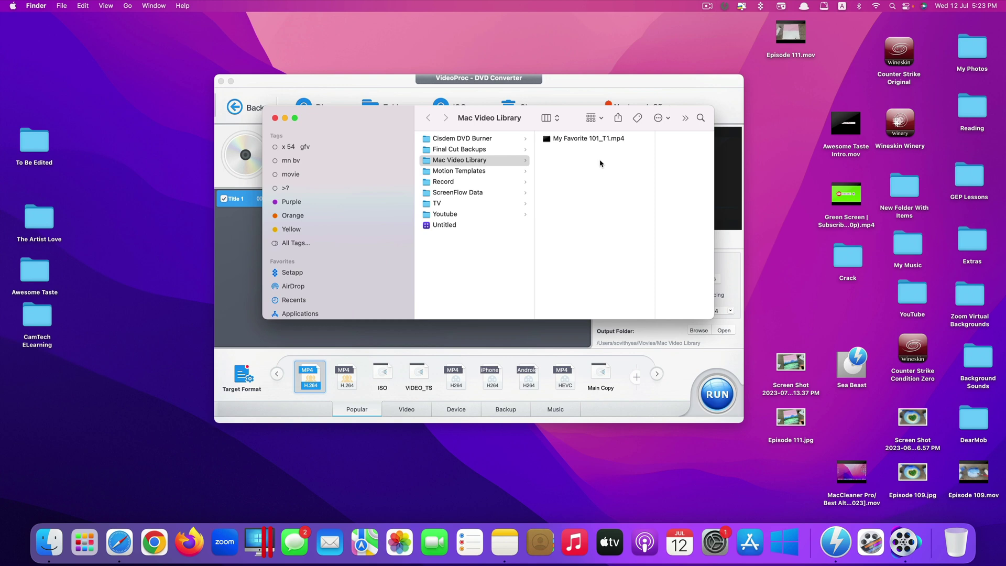
Open My Favorite 101_T1.mp4 in a Quick Look preview.
left_click(592, 139)
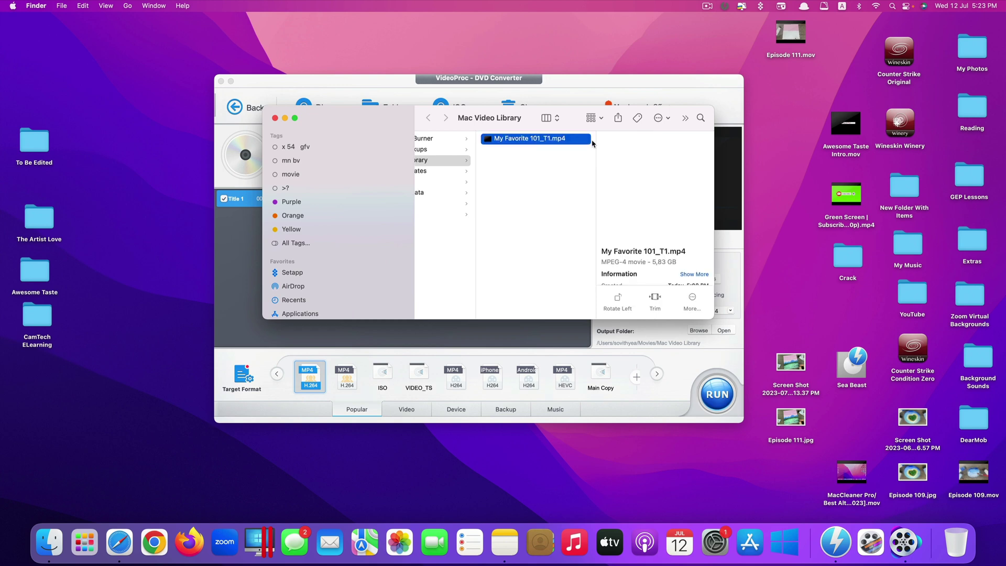
key("space")
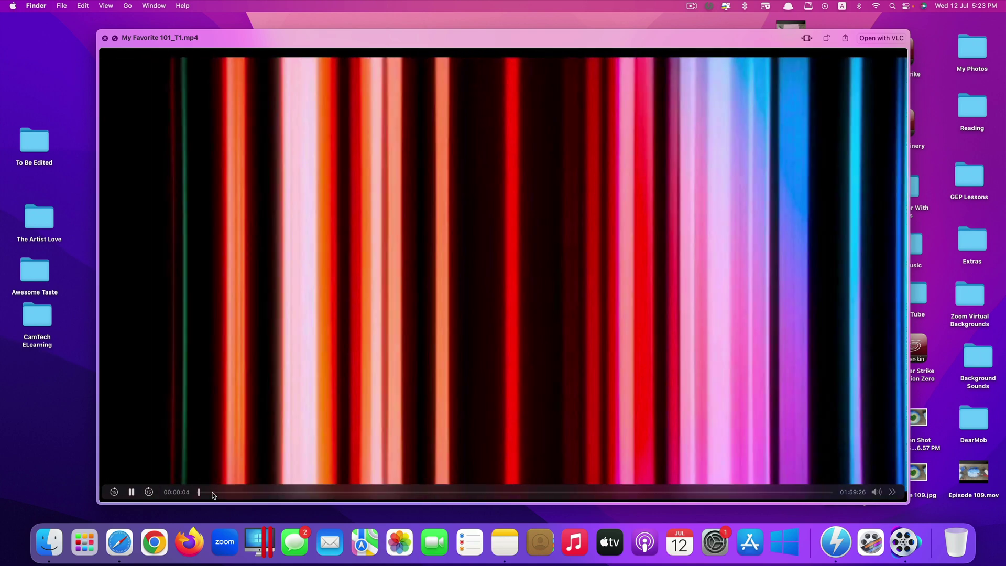
Jump through the video to about 2:49, 13, 30, 40 and 60 minutes.
left_click(213, 493)
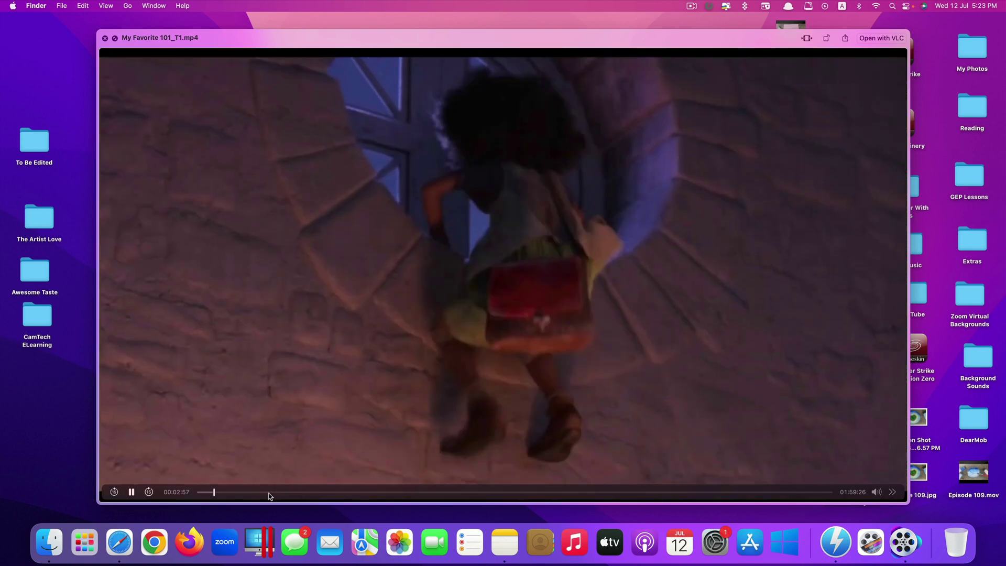
left_click(269, 493)
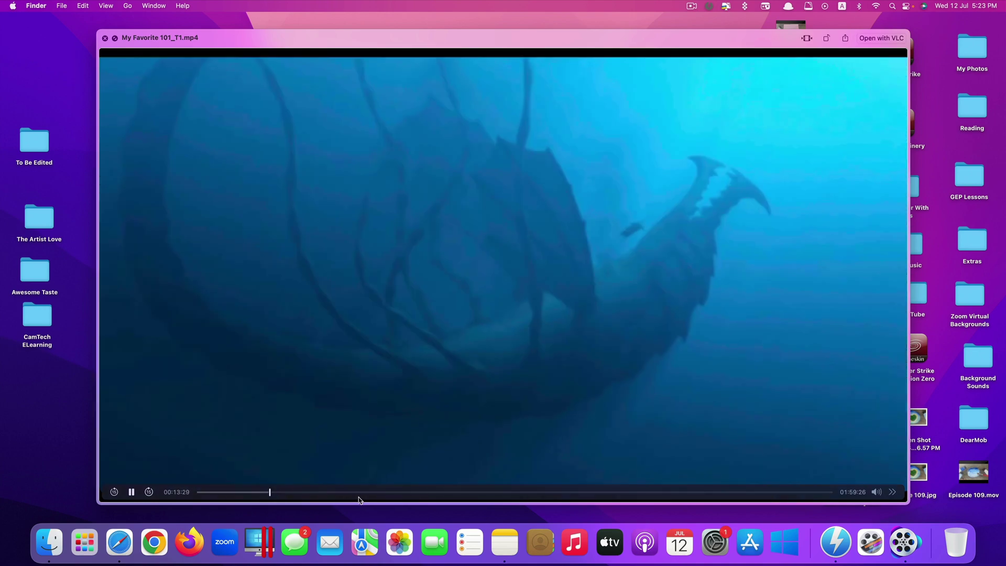
left_click(359, 493)
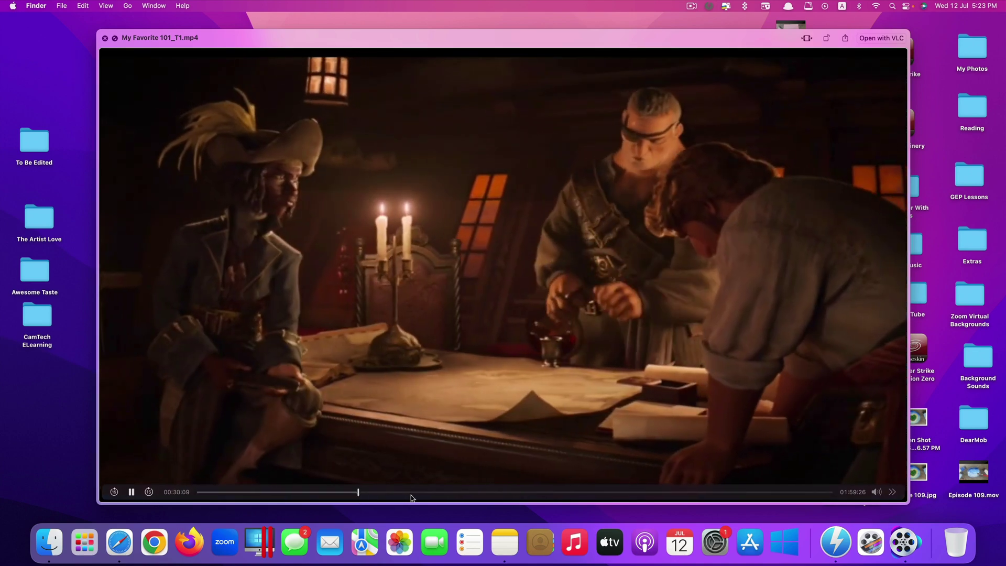
left_click(412, 494)
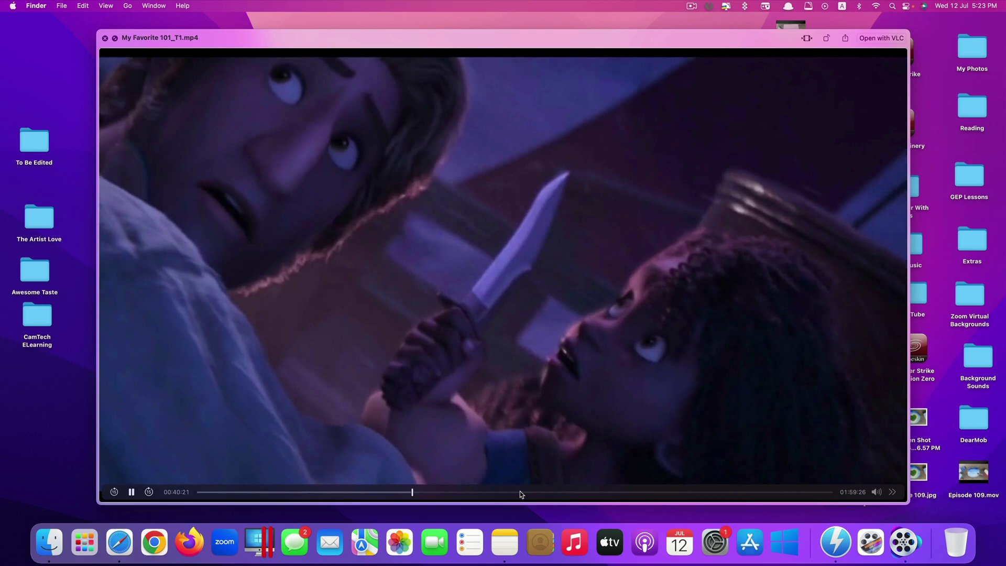
left_click(522, 493)
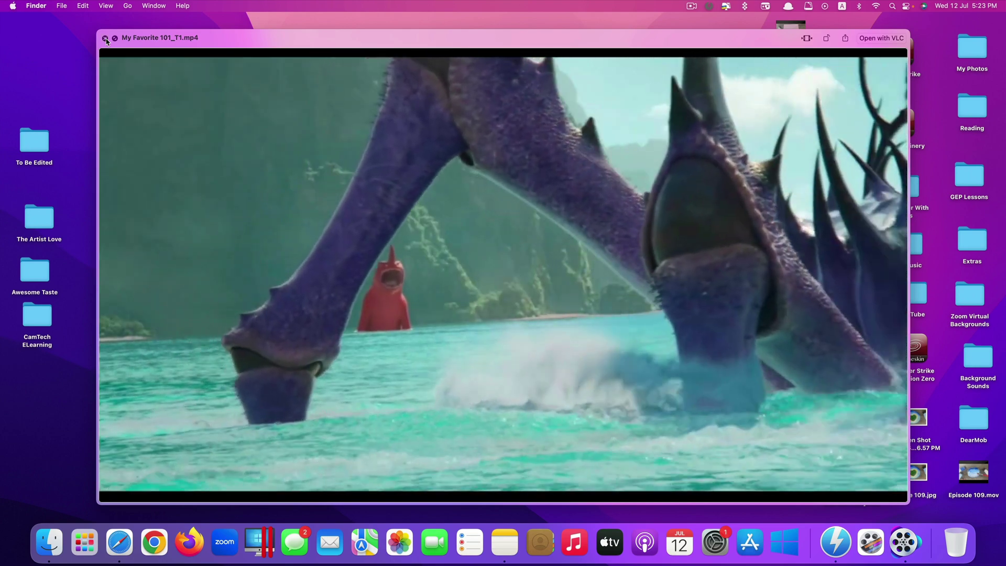
Verify 1920×1080 H.264/AAC in Get Info, then close the info and folder windows.
left_click(105, 39)
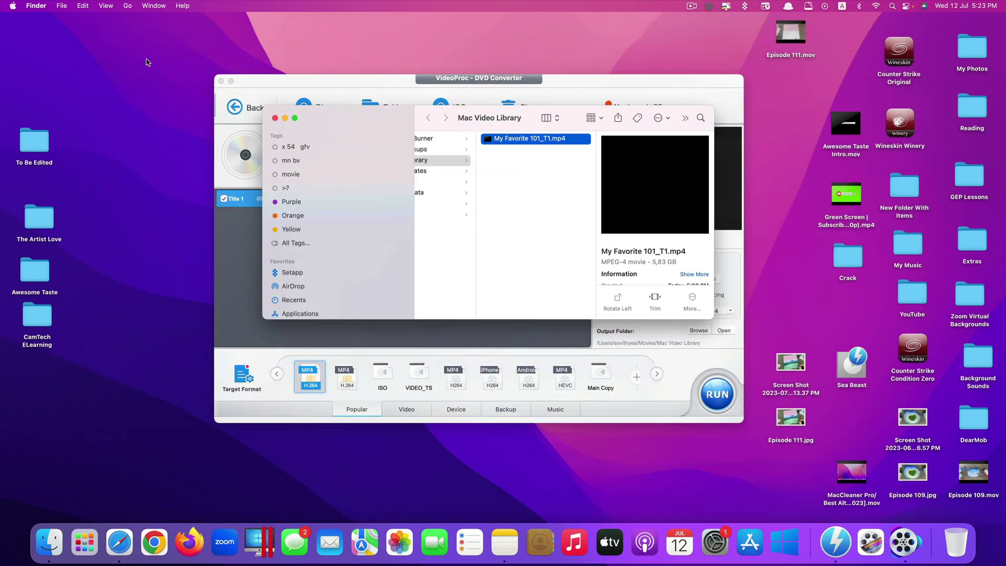
right_click(526, 141)
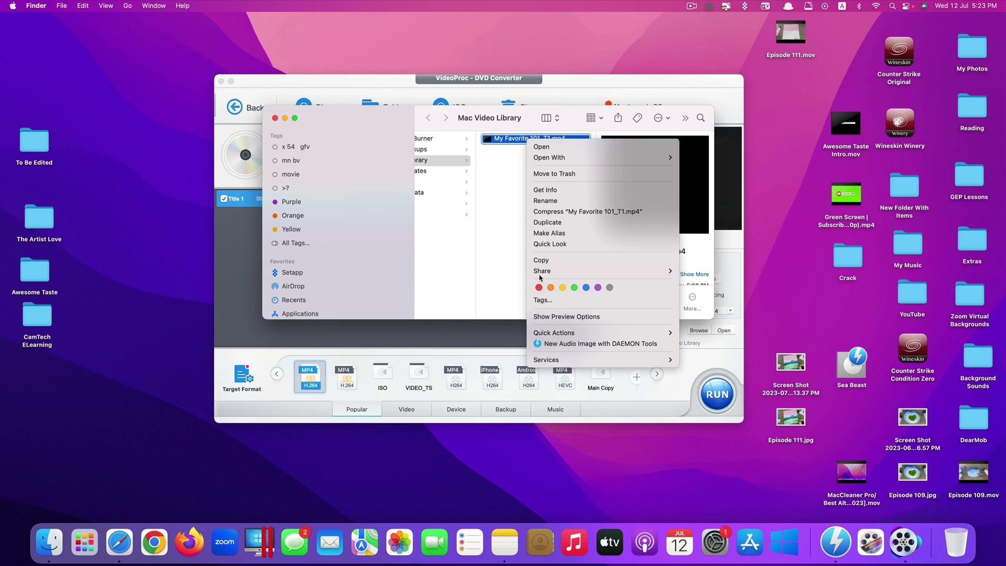
left_click(547, 190)
left_click_drag(101, 22, 552, 63)
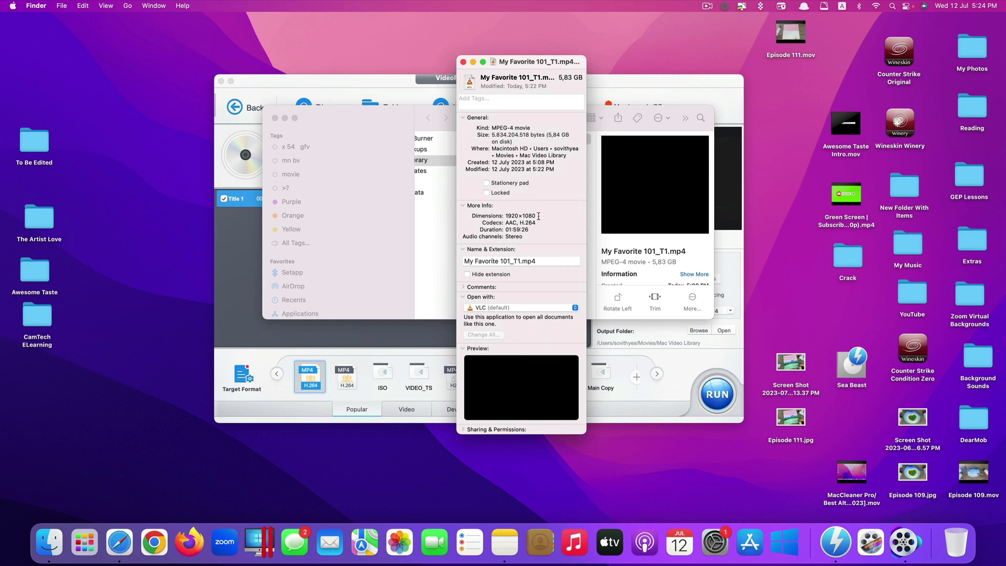
key("super+w")
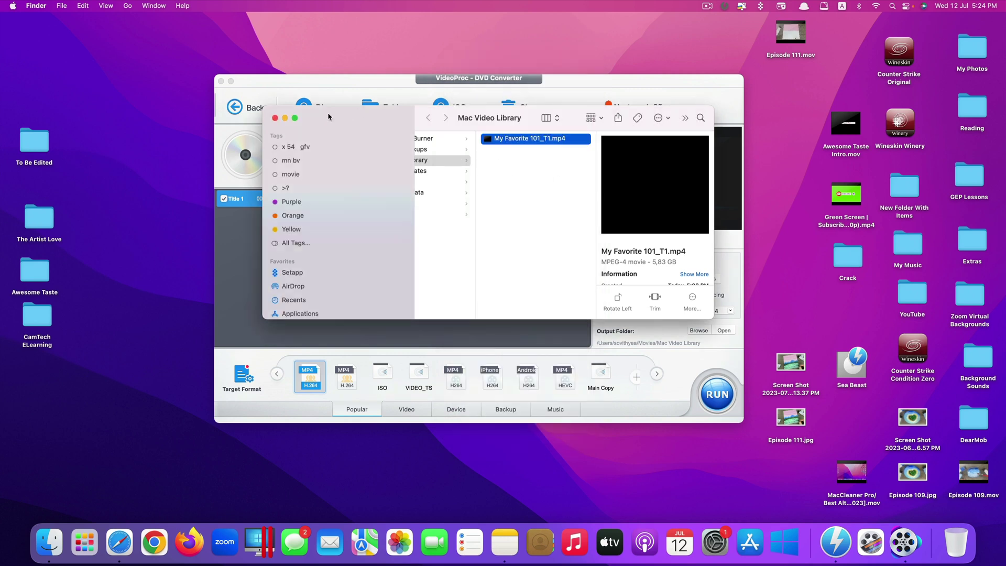
left_click(275, 118)
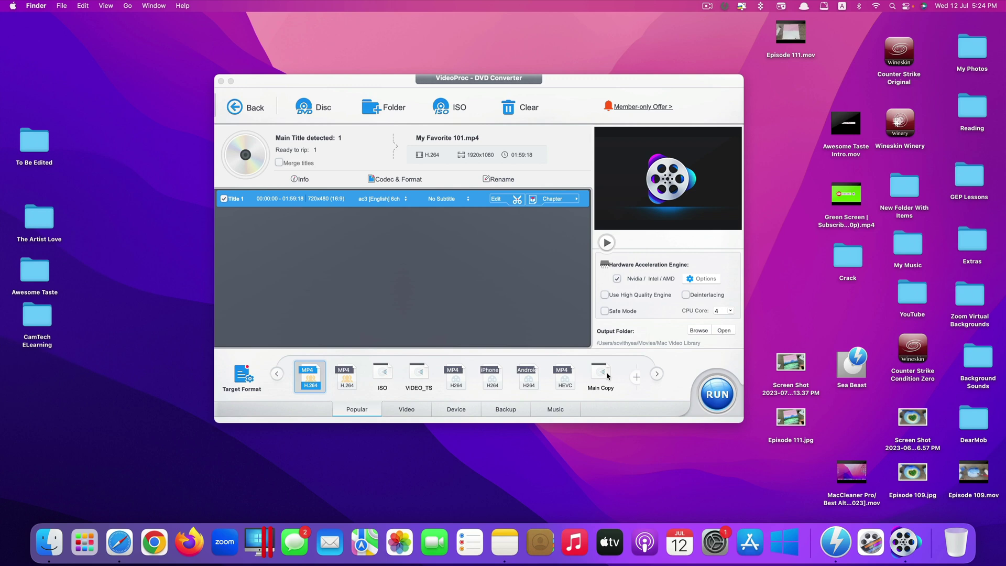
left_click(574, 200)
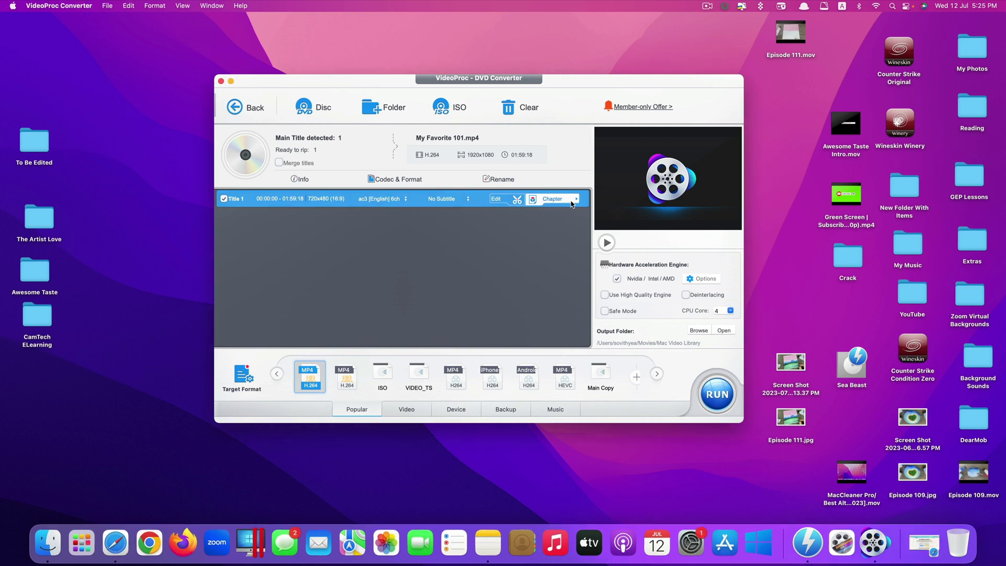
left_click(924, 542)
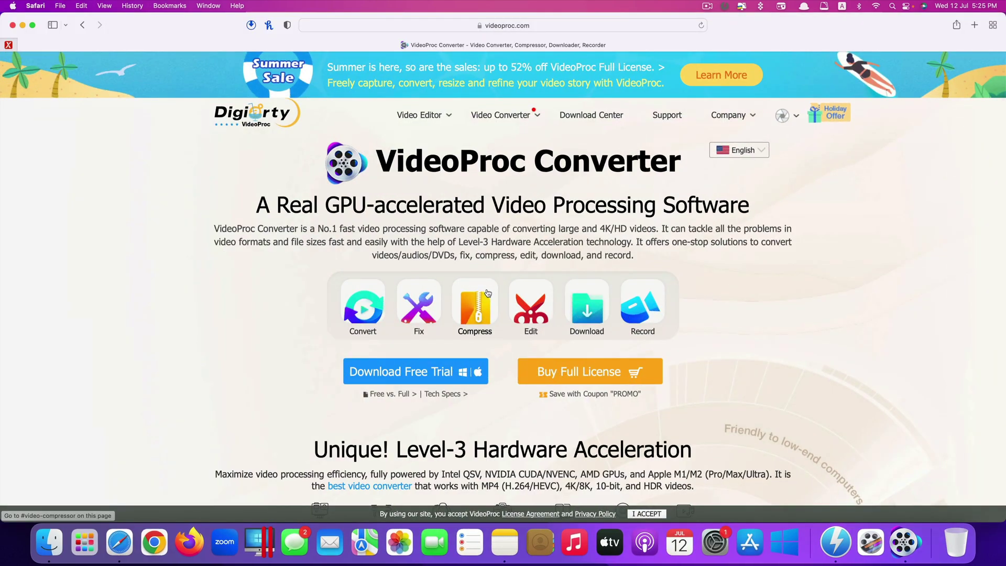
scroll(514, 325, "down", 2)
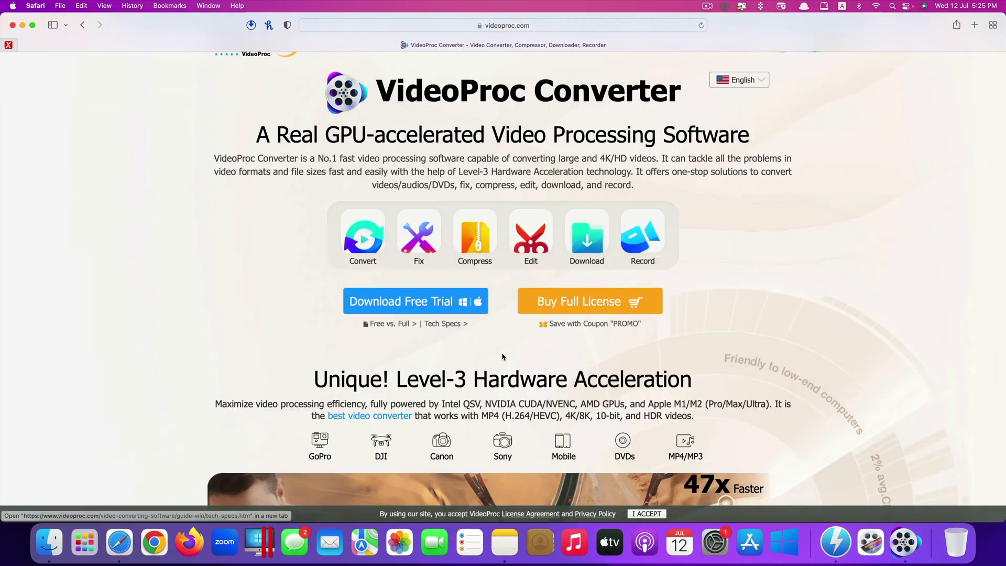